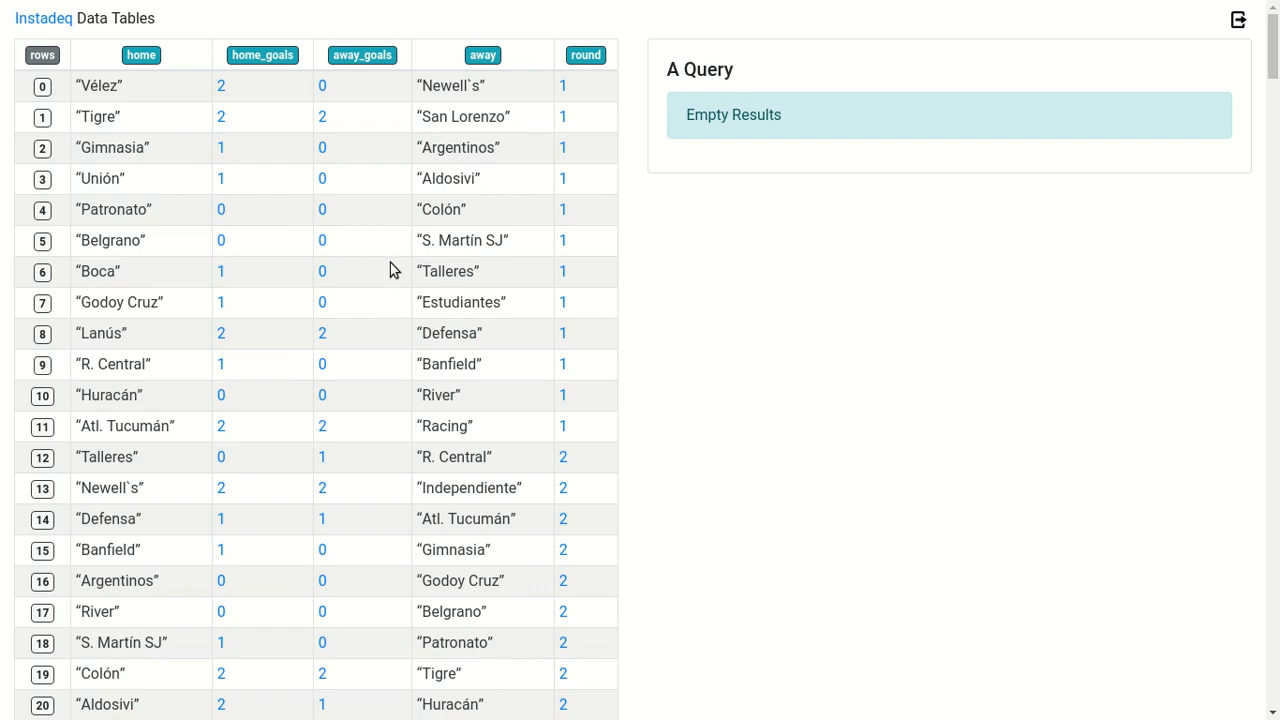
Filter the matches to those with home_goals equal to 2 and look through the results
scroll(390, 262, down, 10)
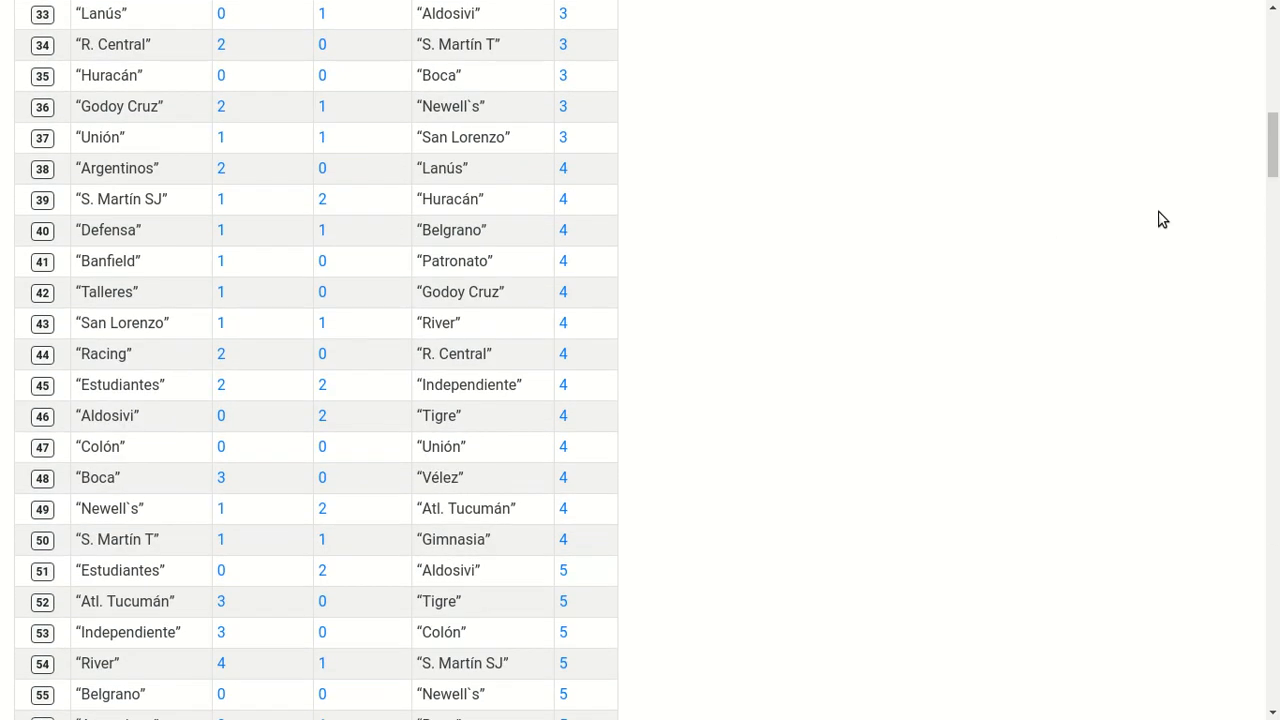
drag(1273, 149, 1275, 40)
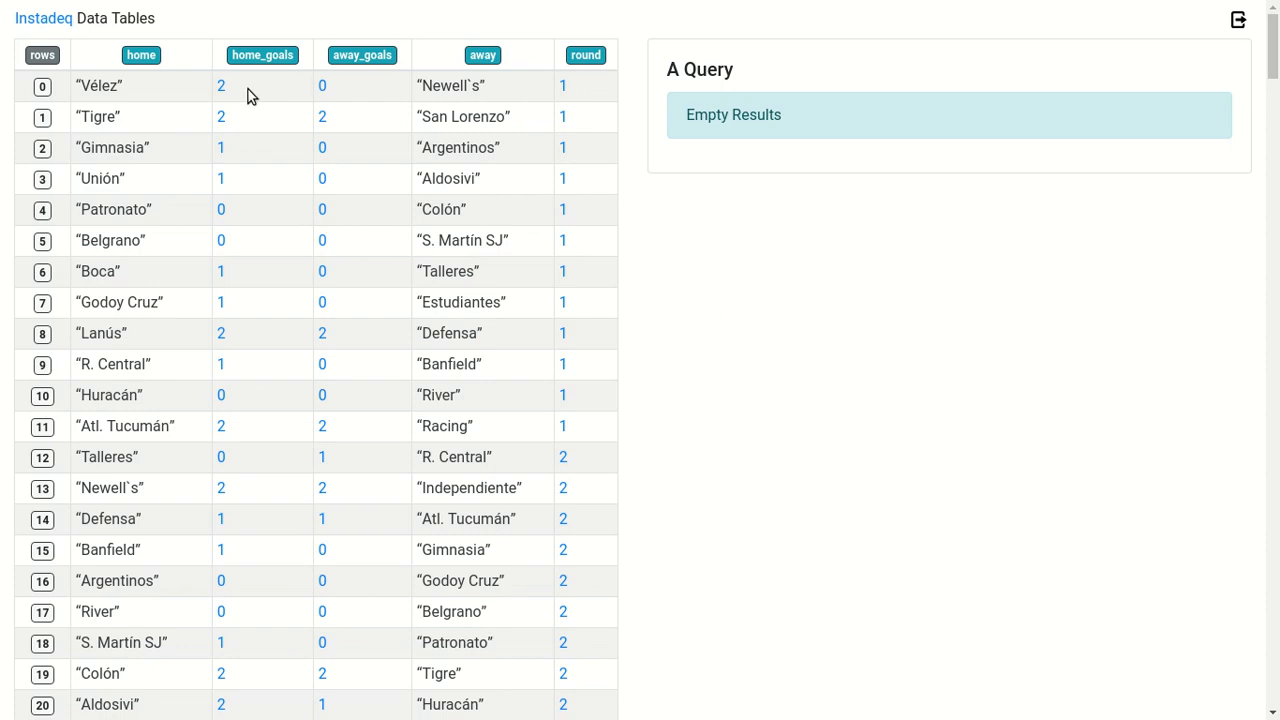
drag(245, 85, 820, 163)
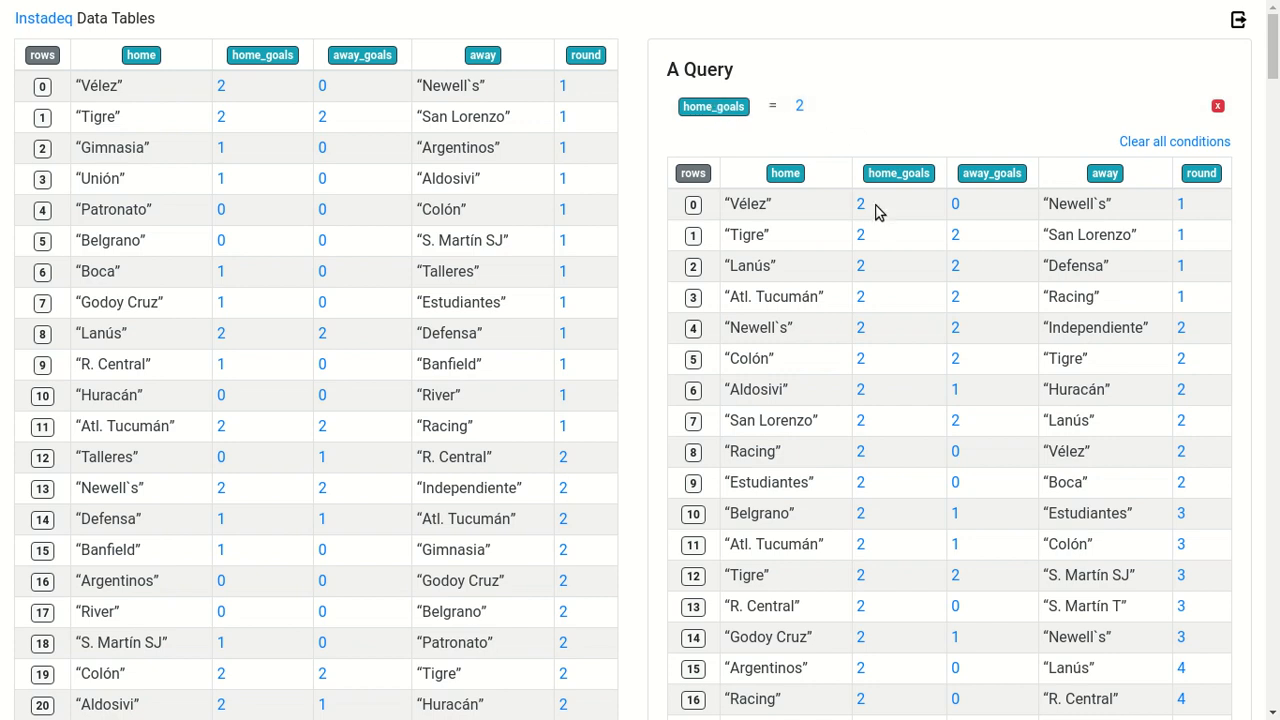
scroll(895, 237, down, 8)
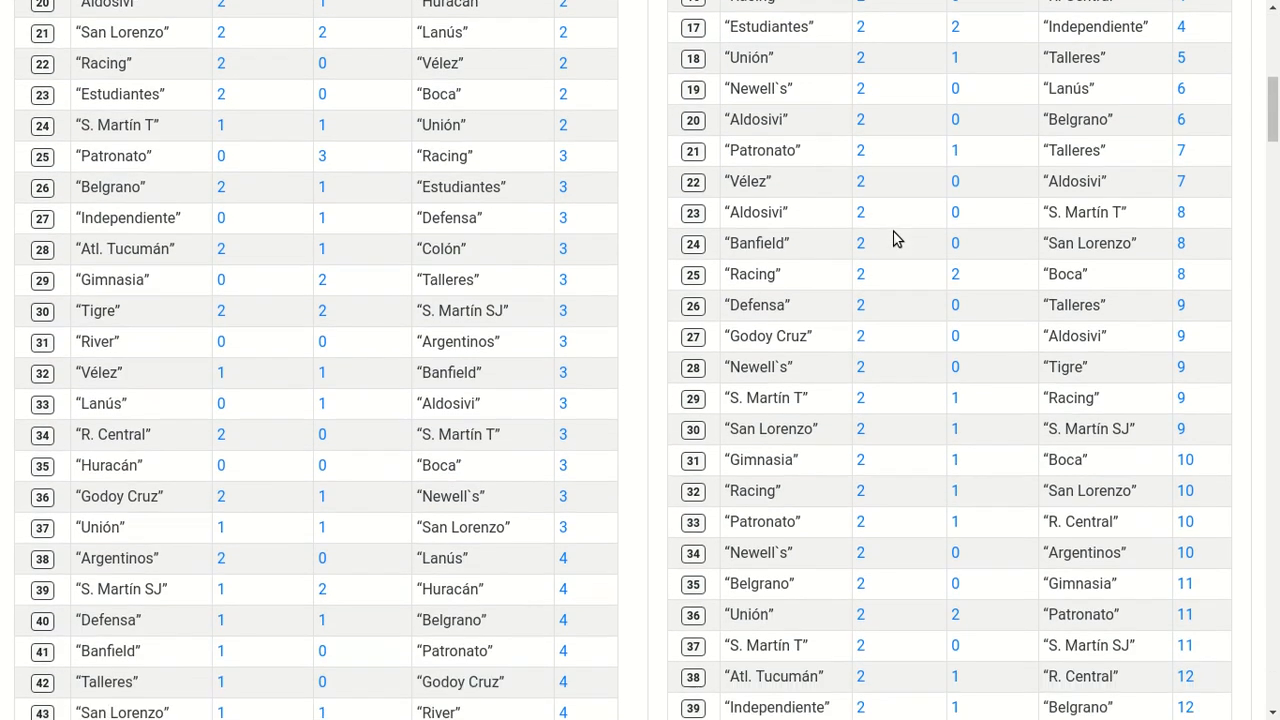
scroll(895, 237, up, 8)
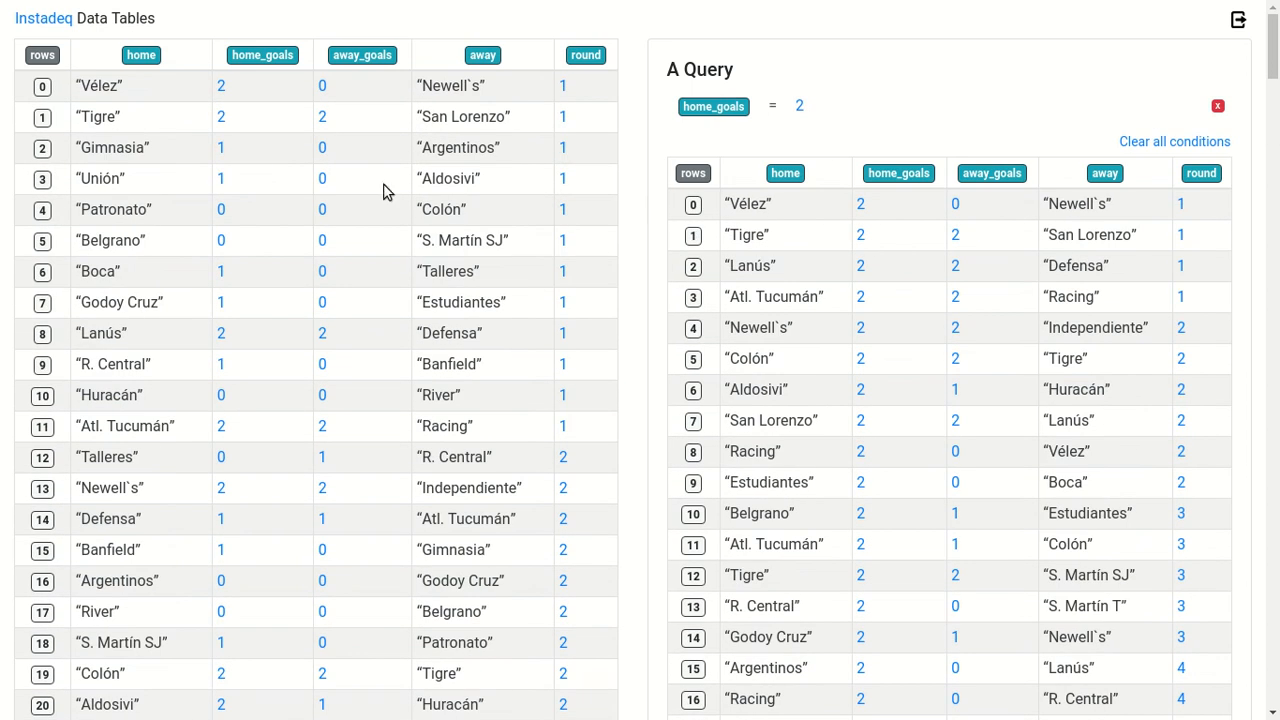
Add the condition away_goals = 0 to the query and look through the filtered matches
drag(356, 60, 840, 130)
drag(355, 58, 835, 127)
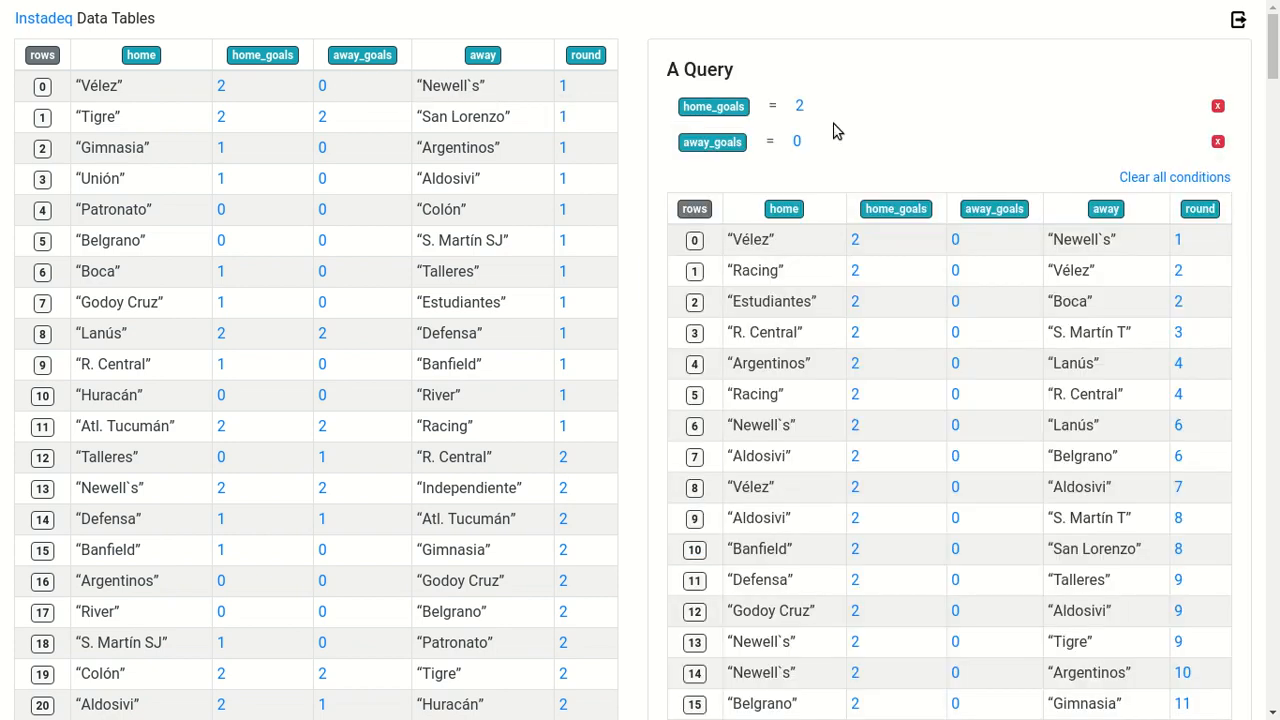
scroll(909, 343, down, 5)
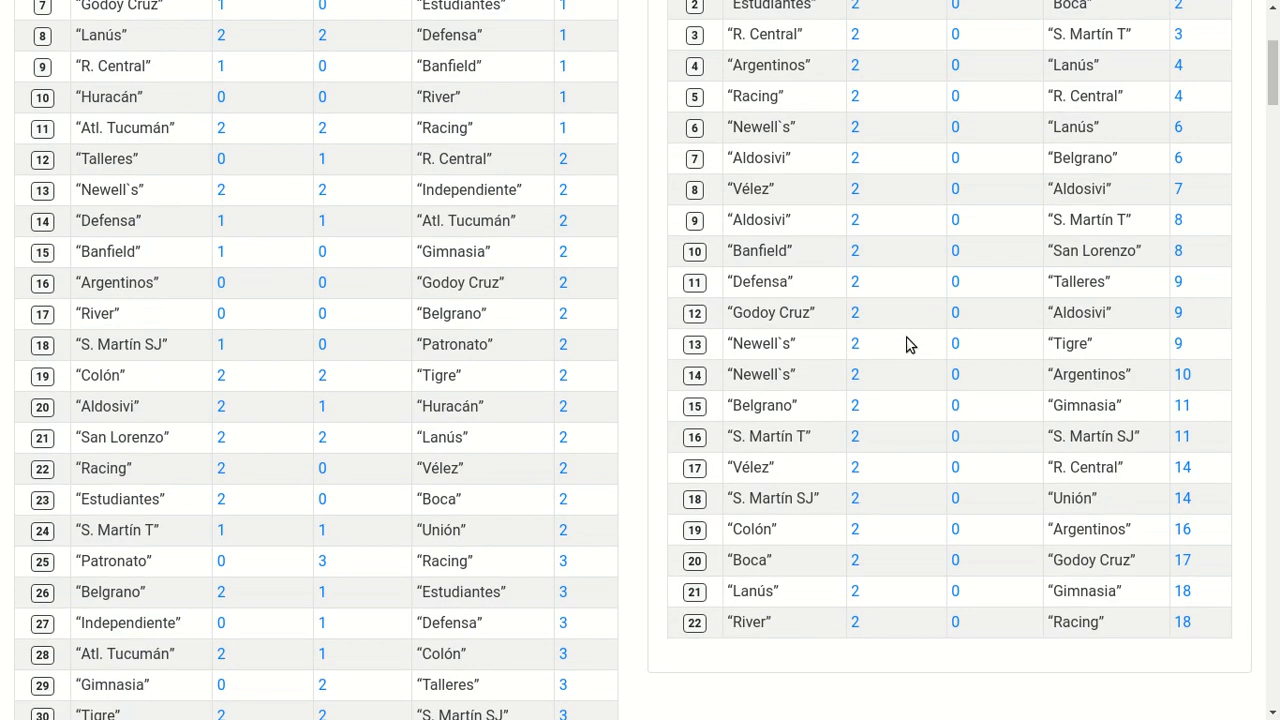
scroll(909, 343, up, 3)
scroll(909, 343, up, 3)
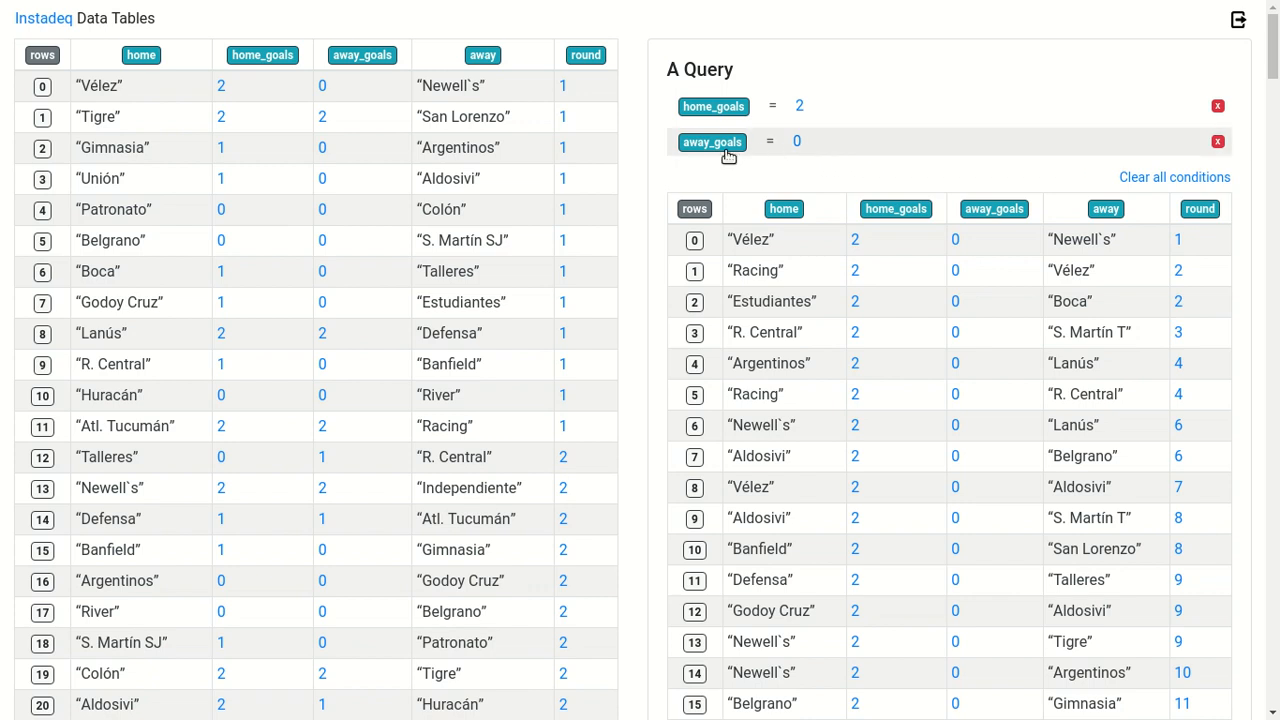
Change the away_goals condition's value to 2, and remove that condition from the query
drag(375, 117, 808, 170)
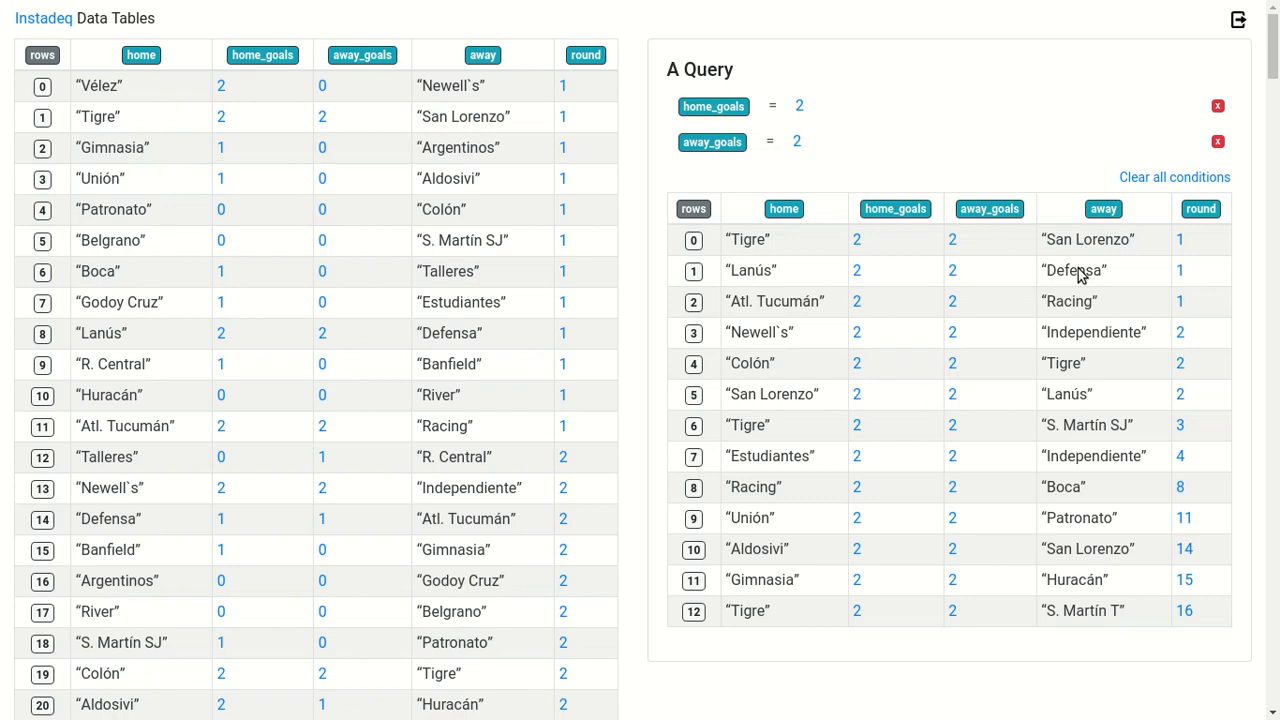
click(1218, 142)
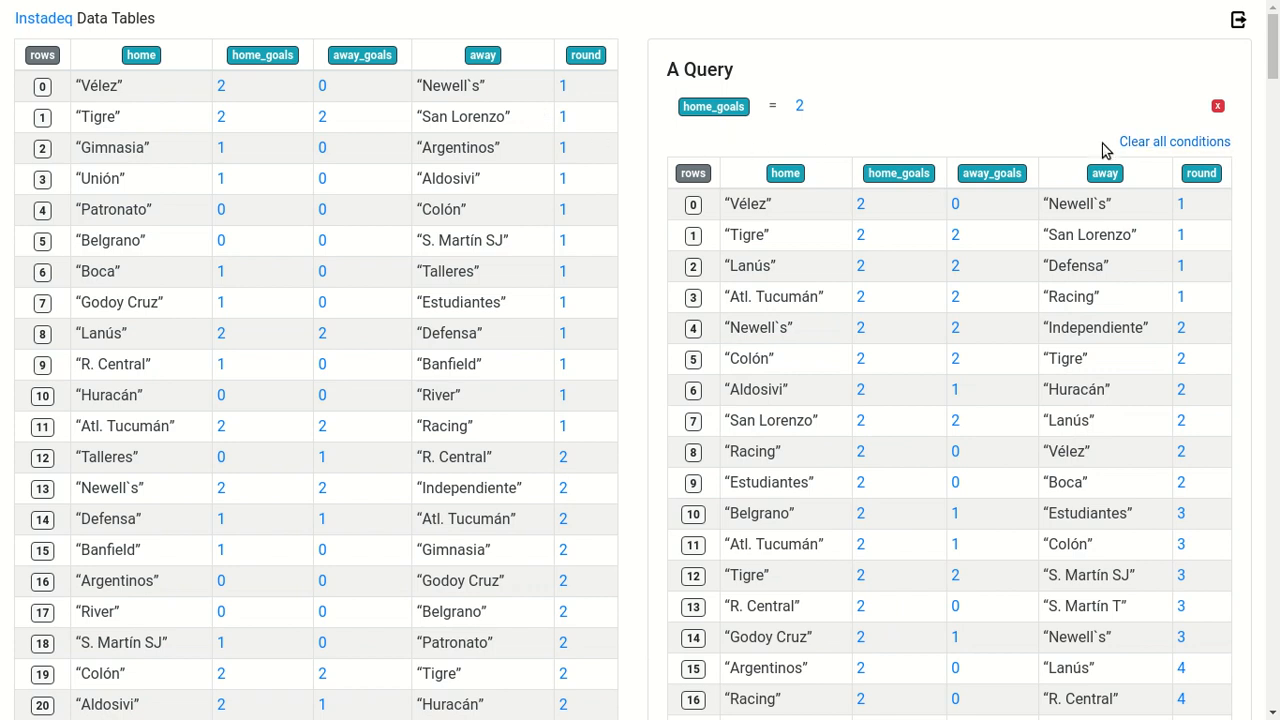
Replace the home_goals condition's value with the away_goals column and look through the matching rows
drag(378, 55, 812, 110)
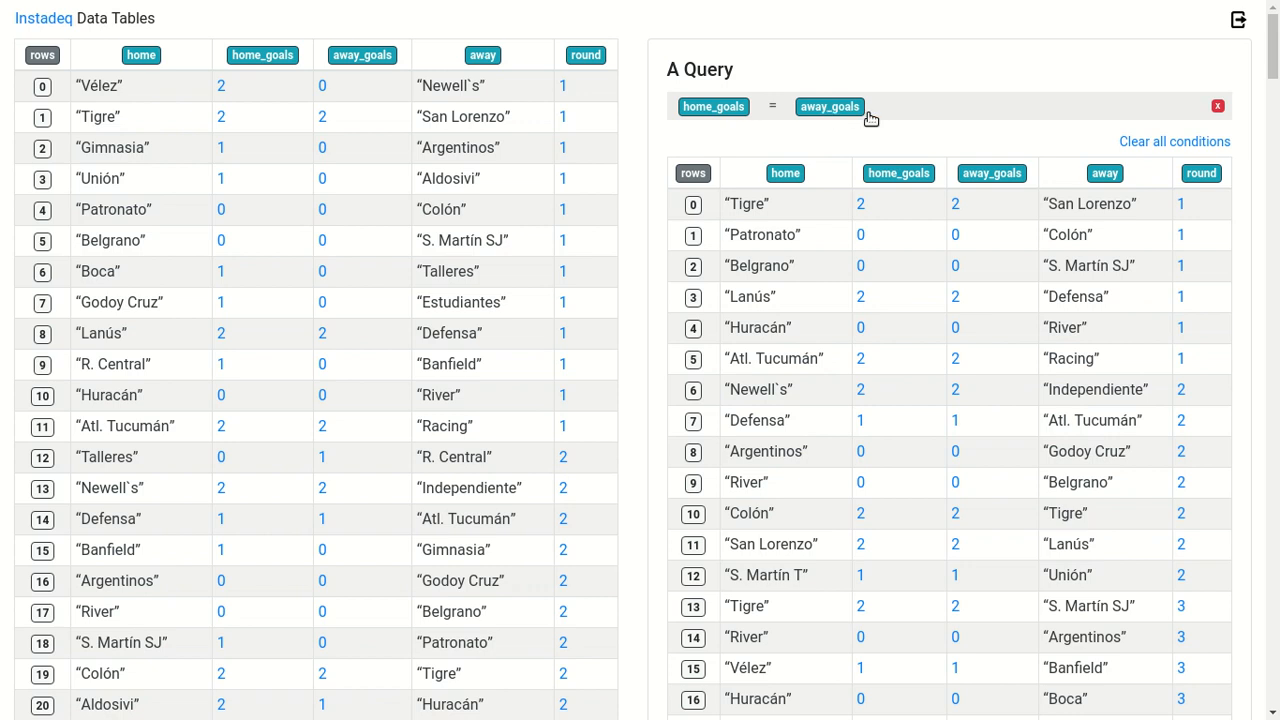
scroll(943, 309, down, 3)
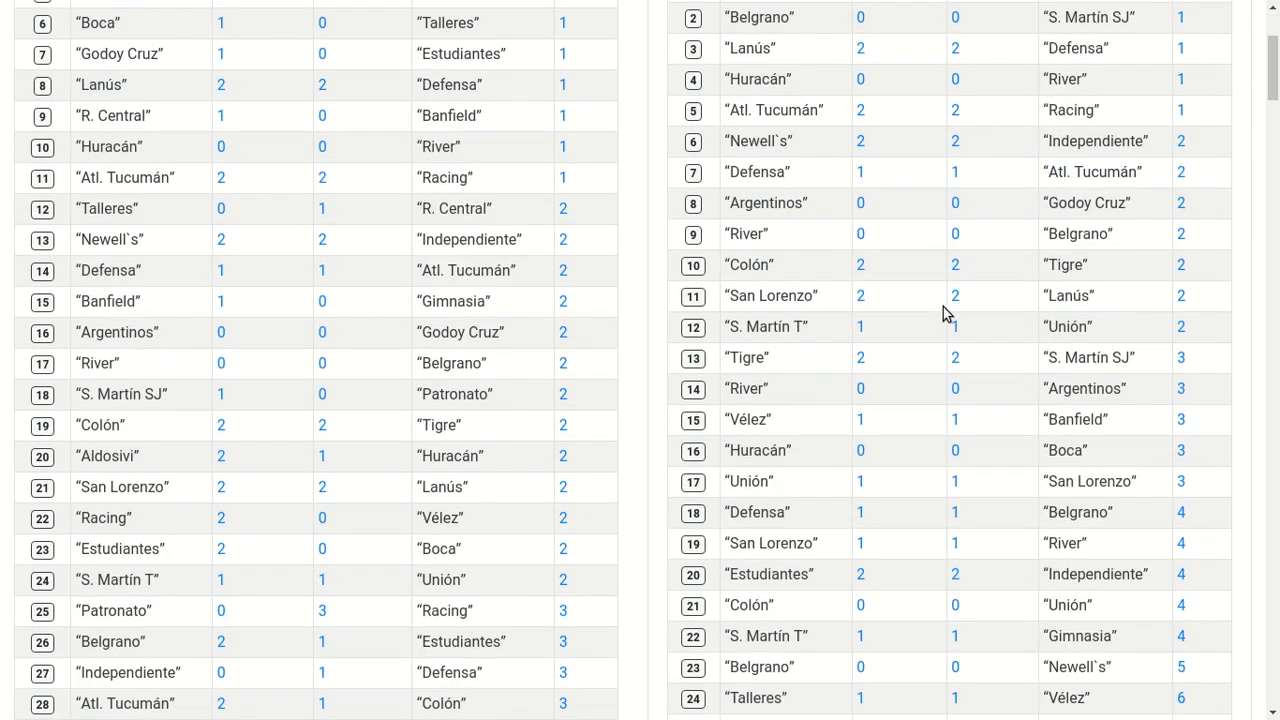
scroll(943, 310, up, 4)
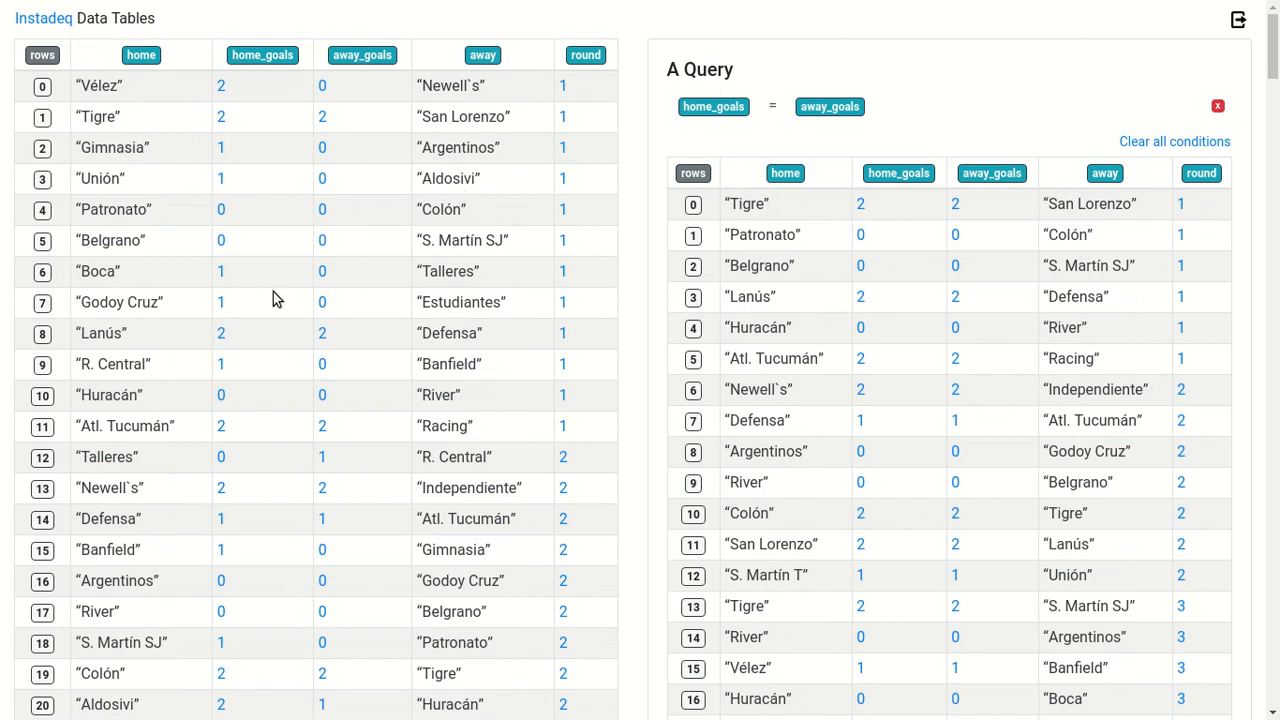
Add the condition home = “Talleres”, and replace it with the condition away = “Talleres”
drag(166, 464, 1002, 123)
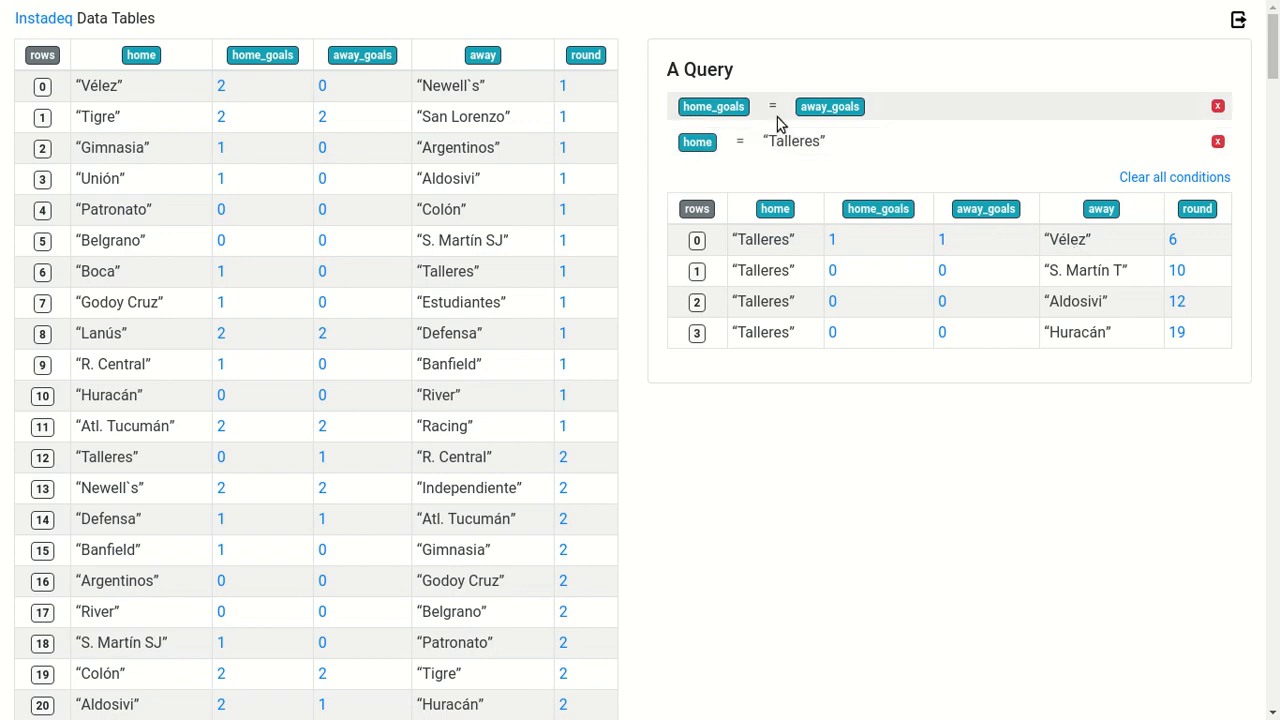
click(1217, 141)
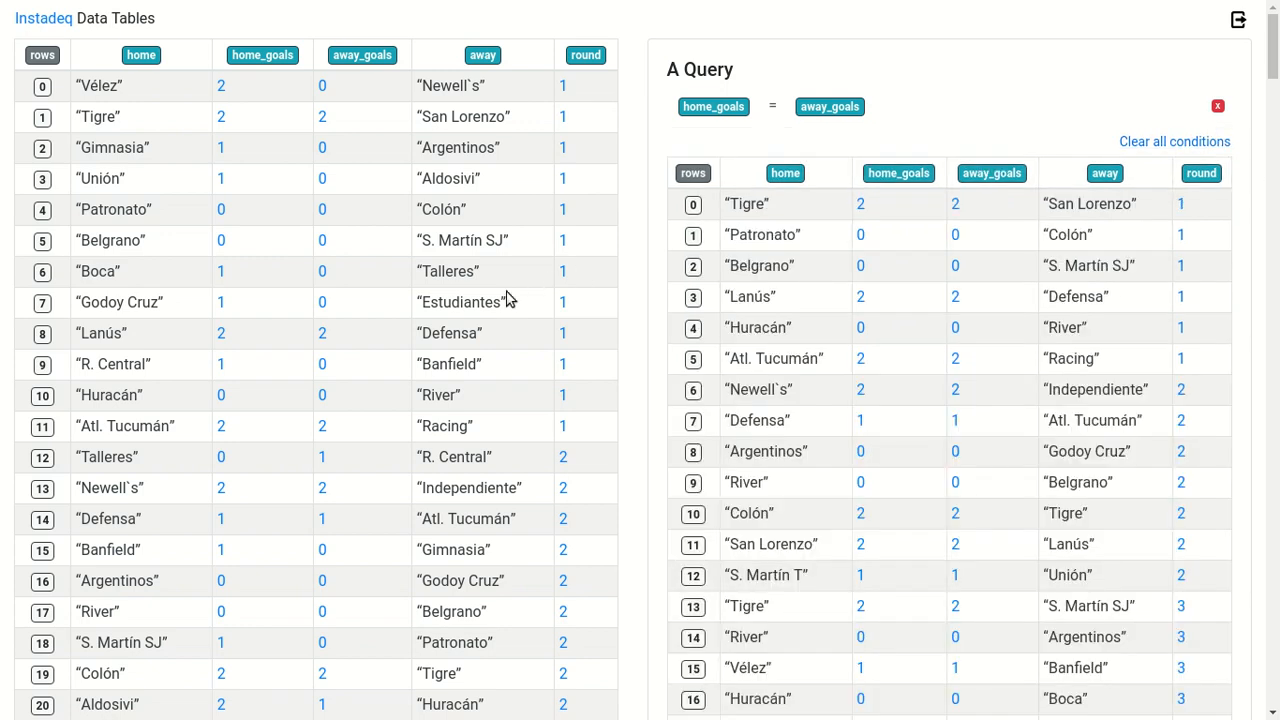
drag(472, 274, 960, 122)
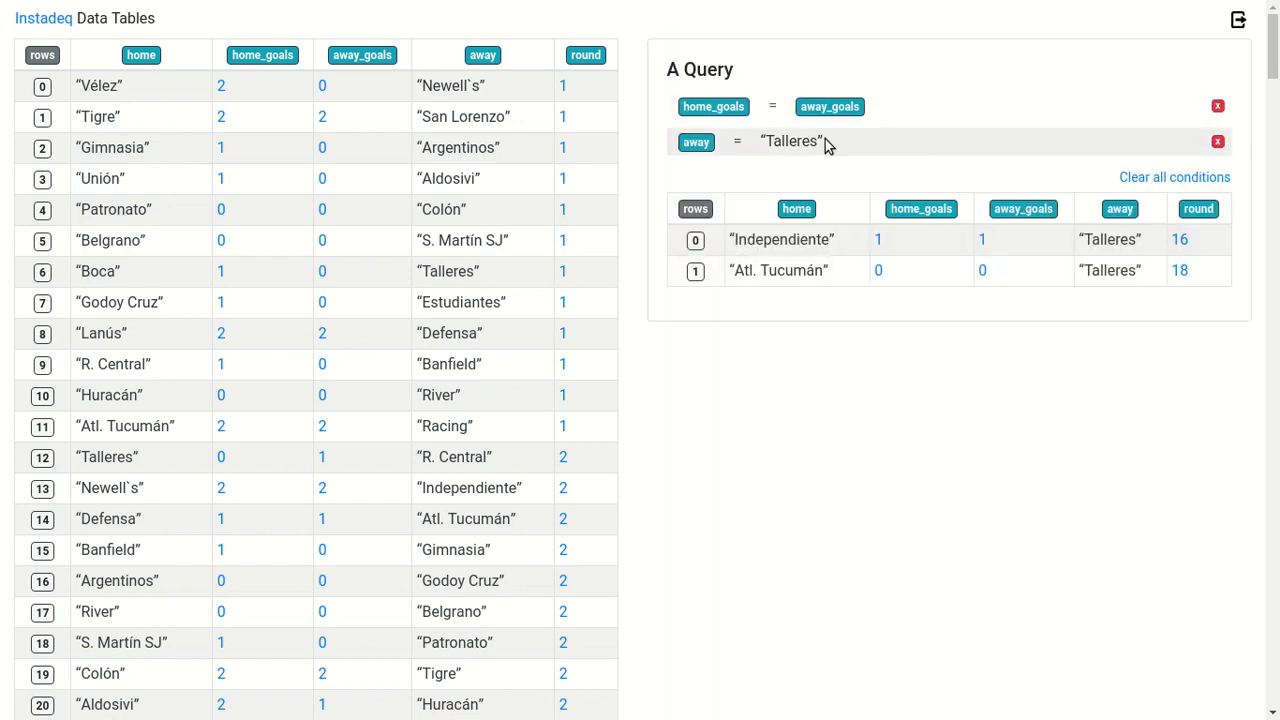
Change the goals comparison to home_goals < away_goals, and remove both conditions from the query
click(776, 110)
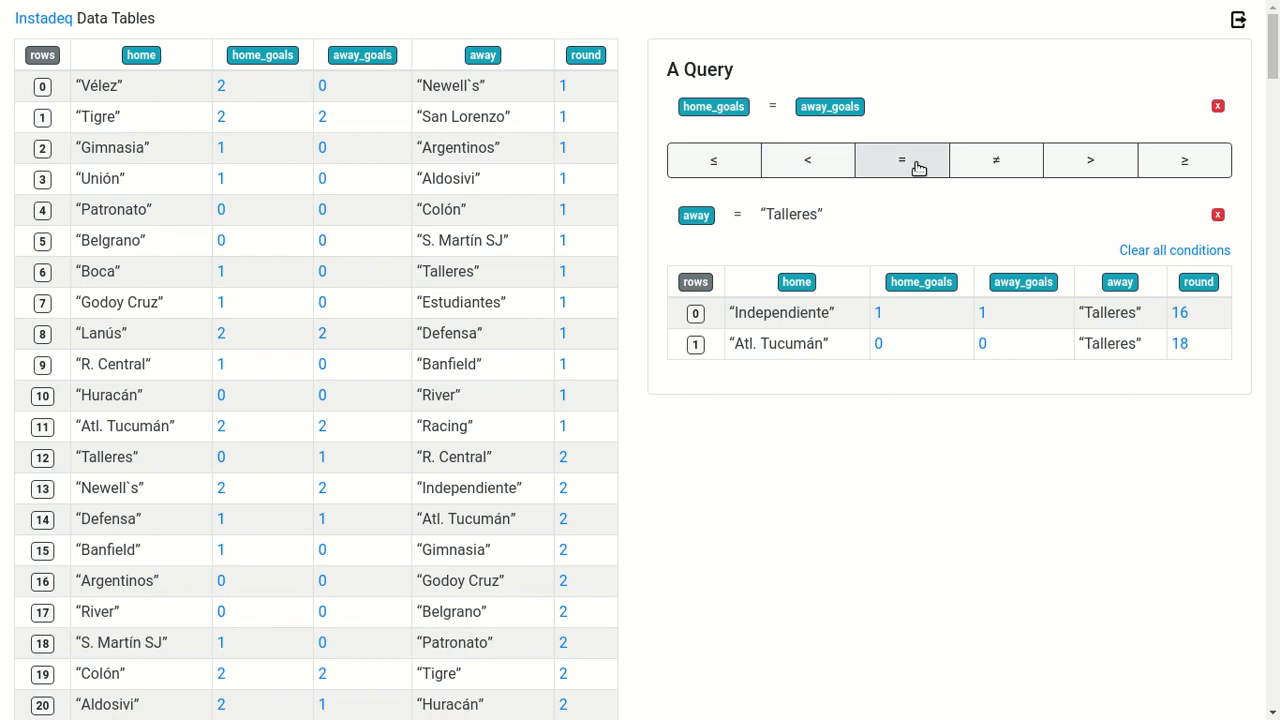
click(810, 168)
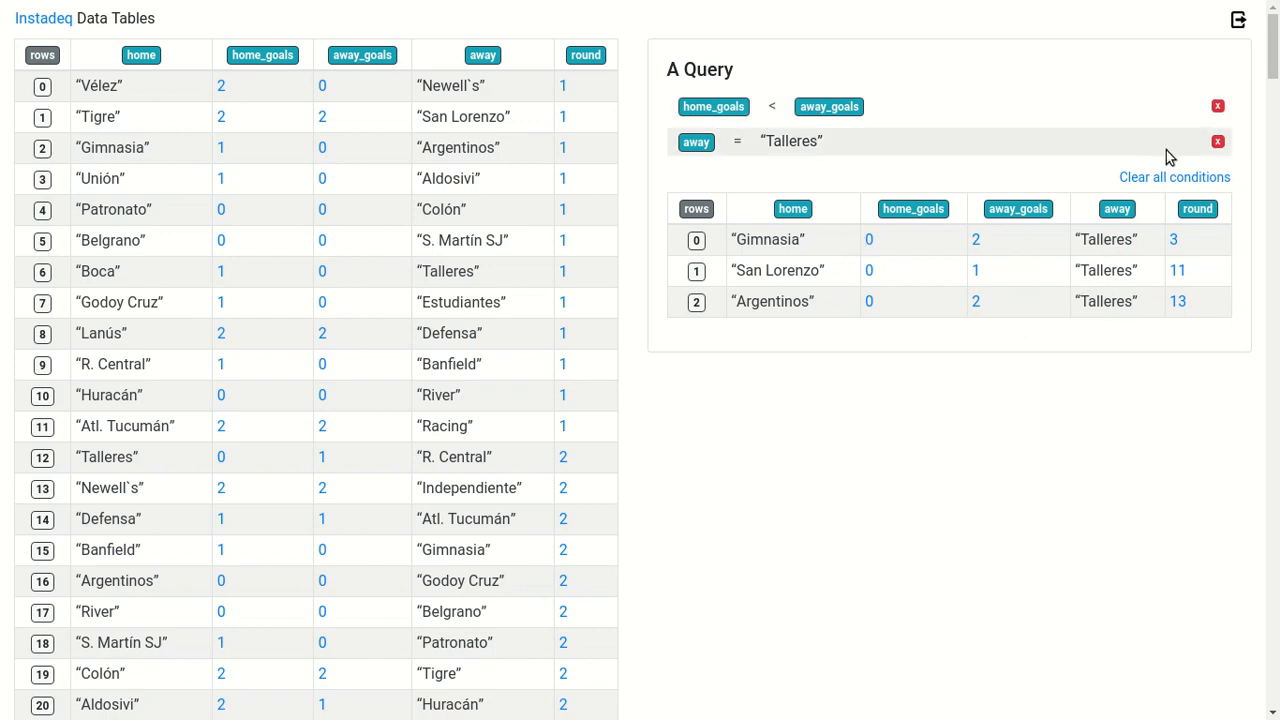
click(1220, 142)
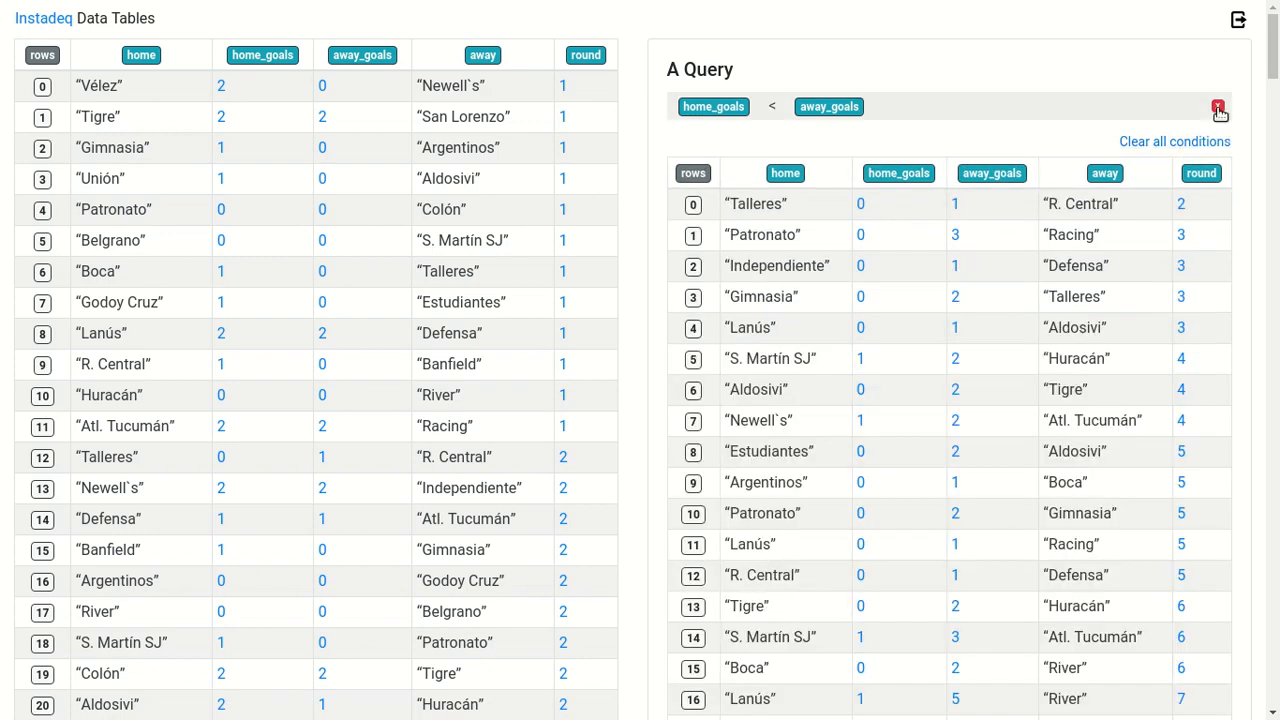
click(1218, 106)
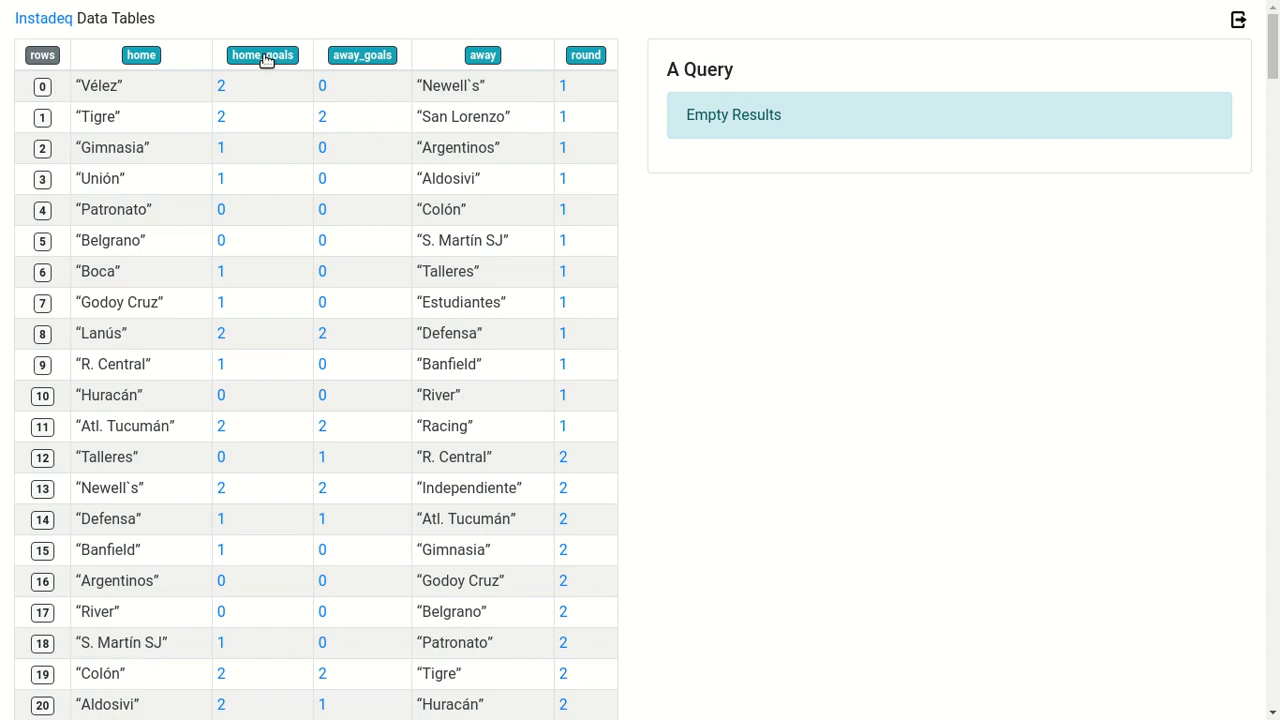
Add a home_goals = 2 condition and replace its value with the round column
drag(266, 60, 793, 136)
drag(268, 103, 786, 156)
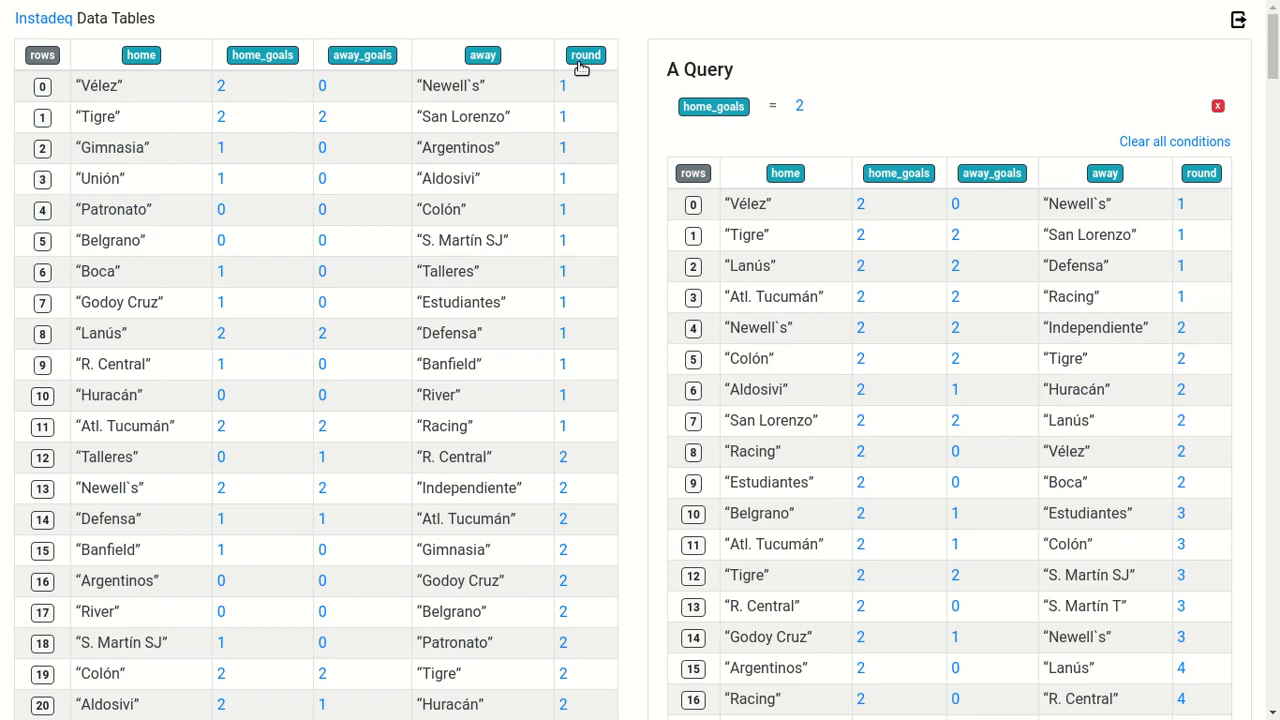
drag(583, 57, 837, 117)
drag(580, 57, 806, 112)
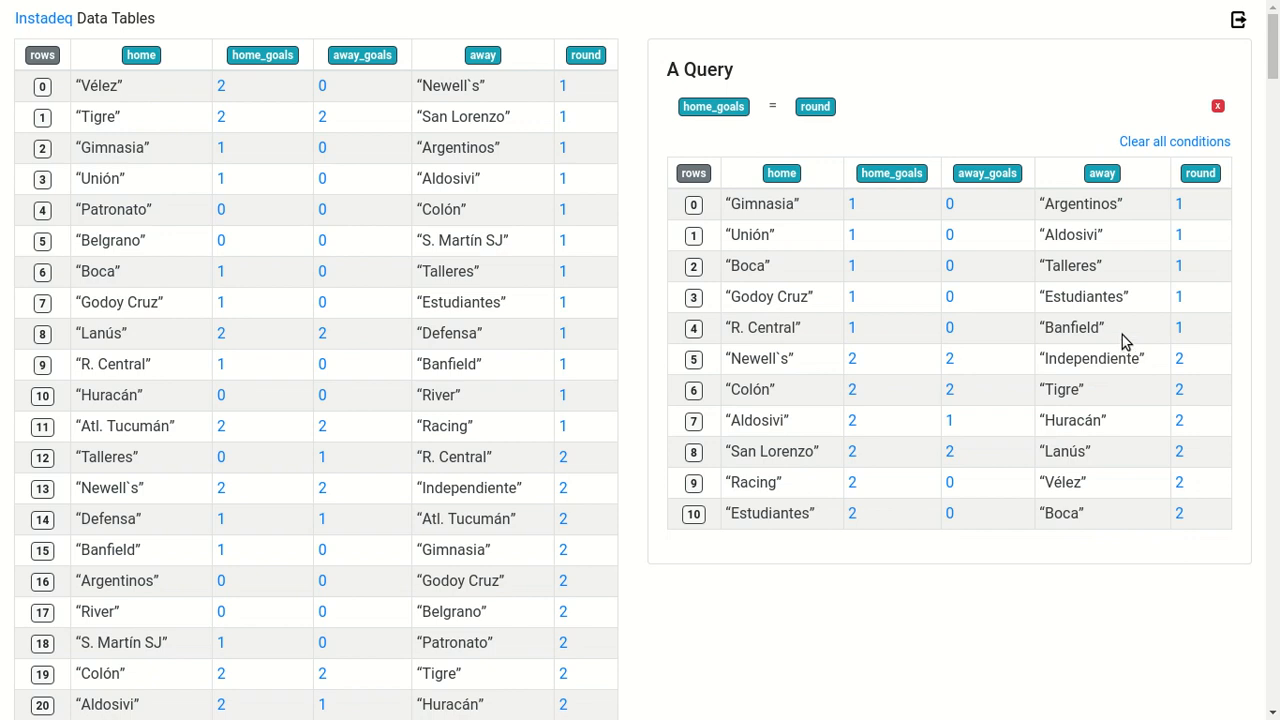
Remove the home_goals = round condition and build a new query from all values of row 1 of the main table
click(1218, 107)
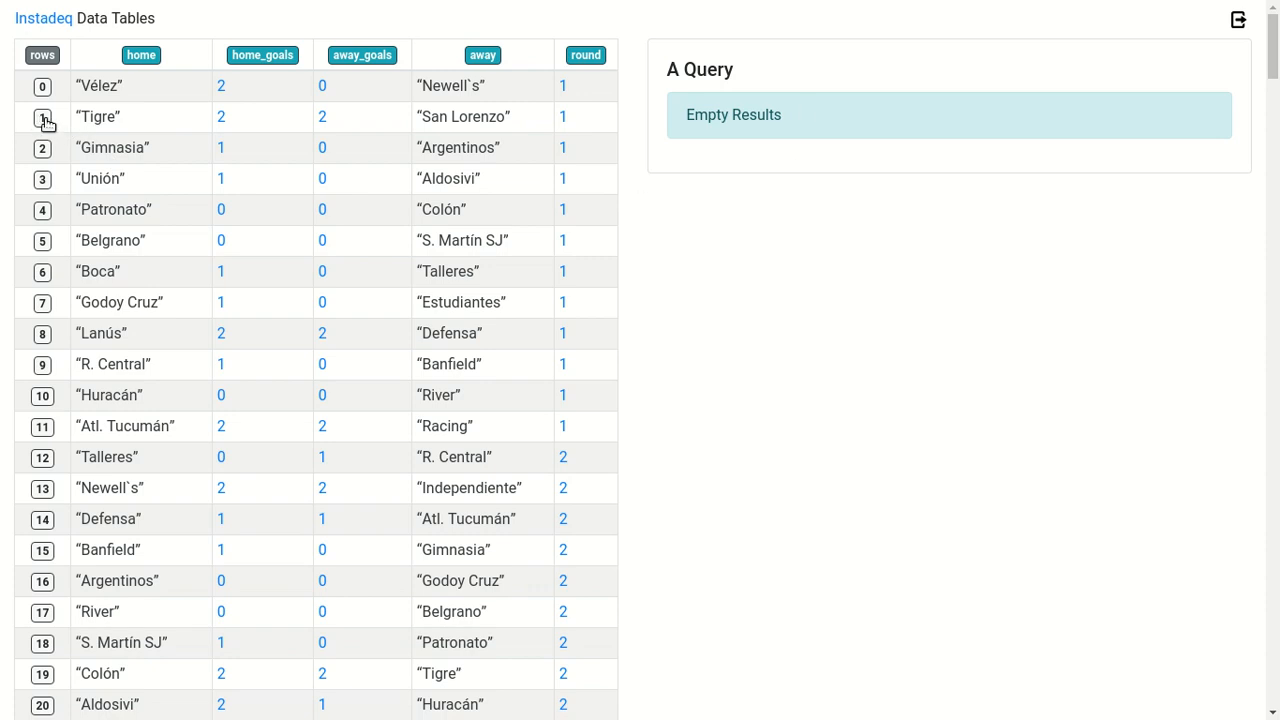
drag(45, 120, 843, 152)
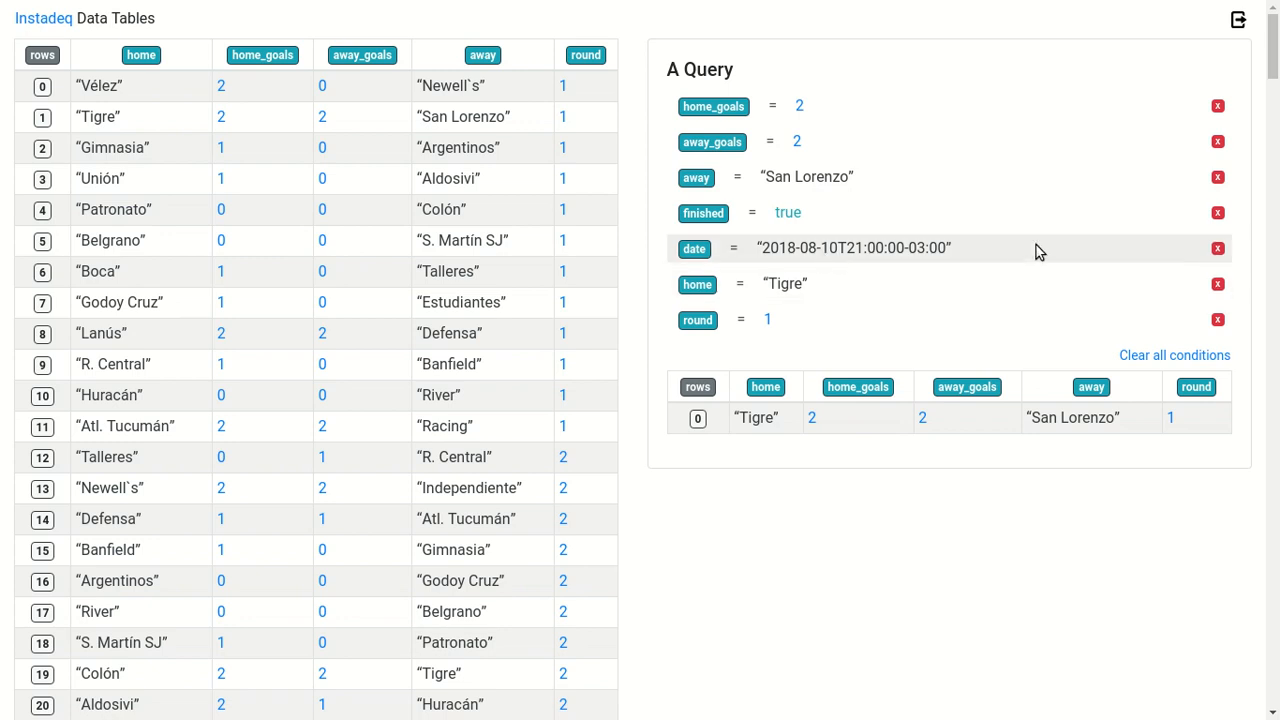
Remove the date, finished, round and home conditions from the query
click(1218, 249)
click(1218, 214)
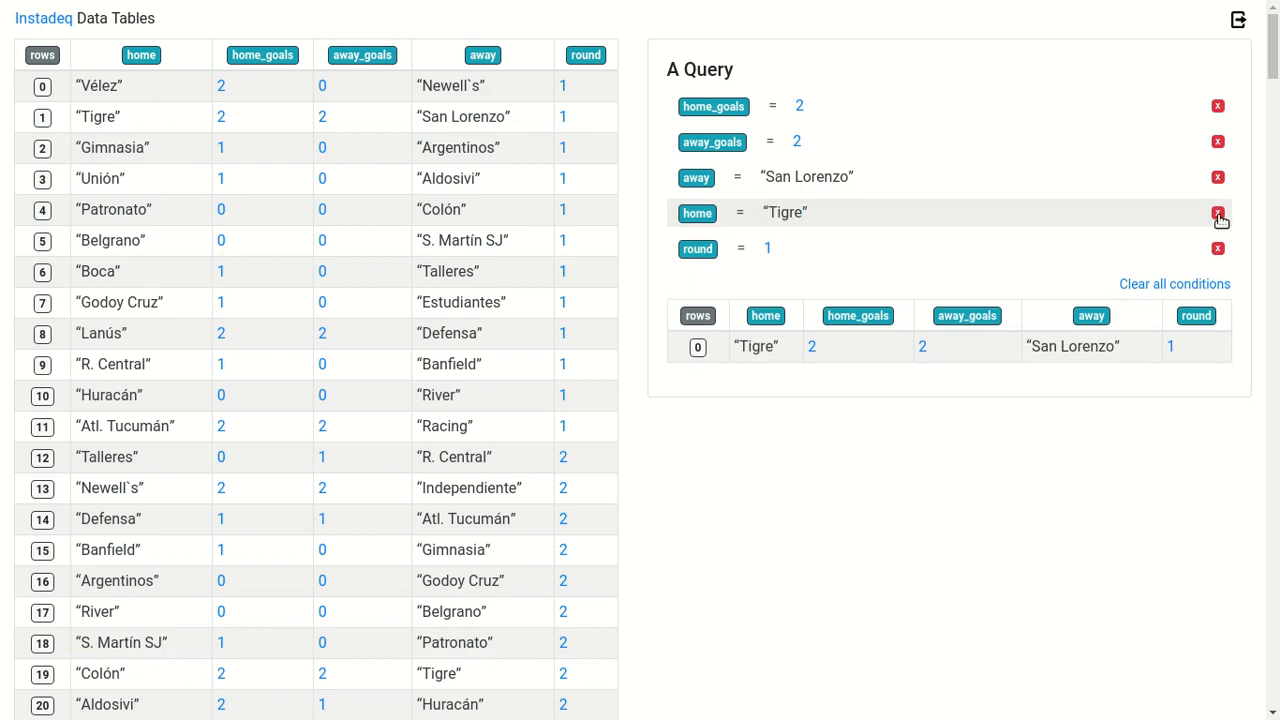
click(1218, 249)
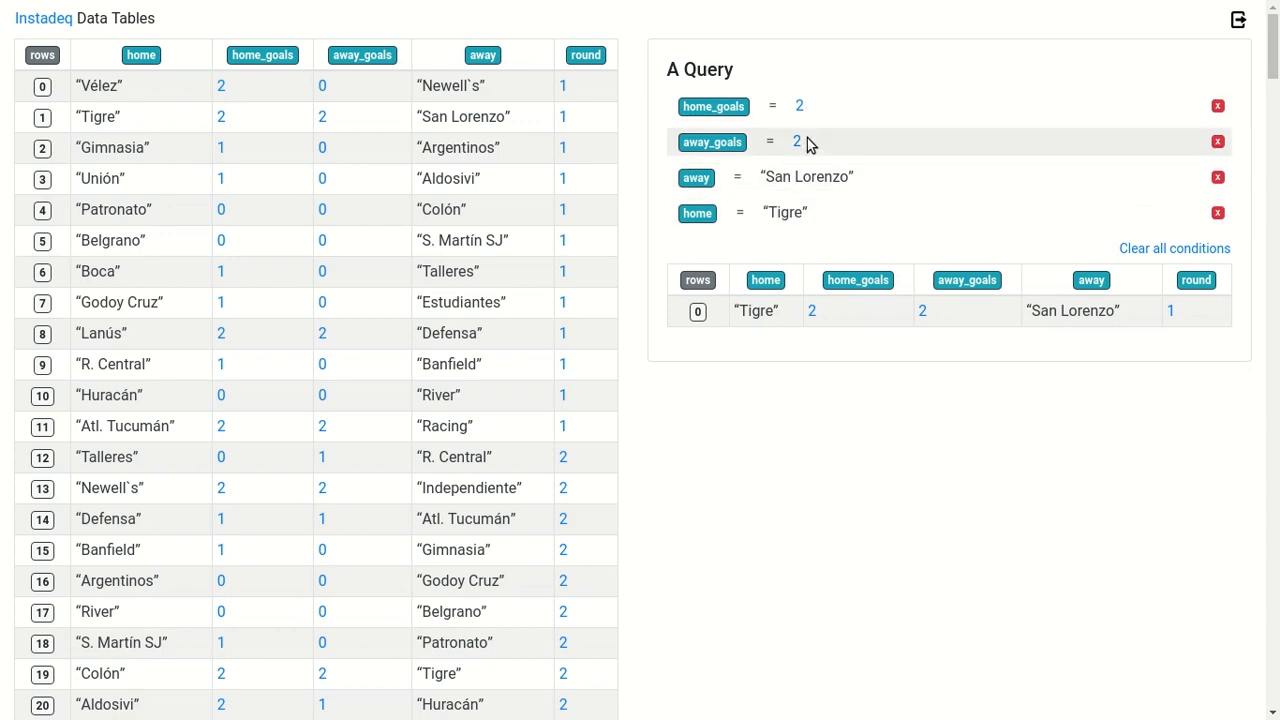
click(1218, 213)
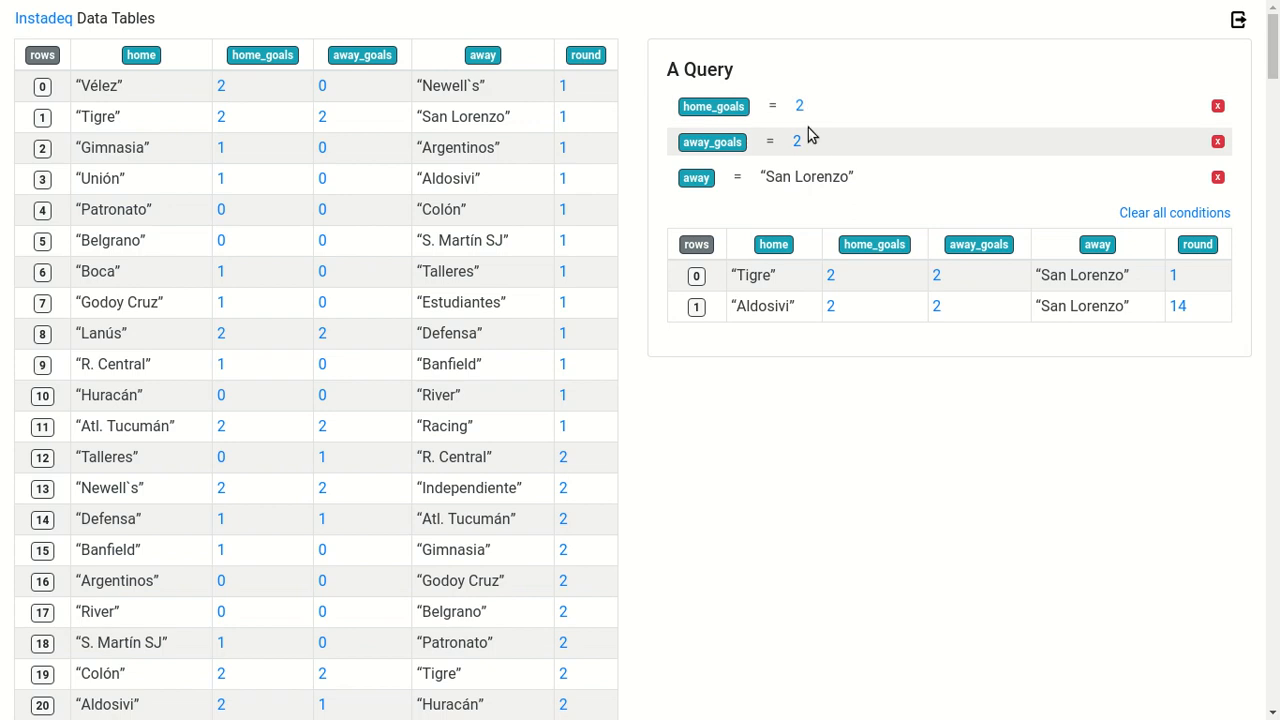
Replace the home_goals condition's value with the away_goals column and remove the away_goals = 2 condition
drag(723, 143, 798, 116)
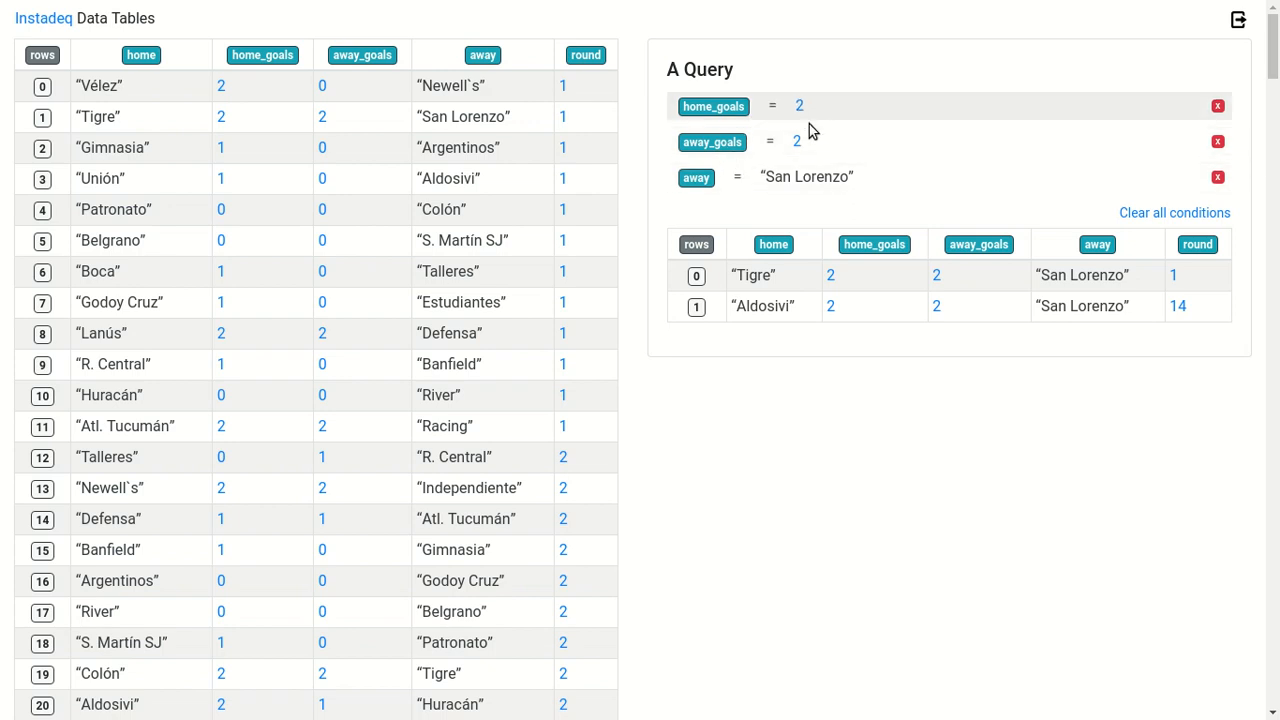
drag(990, 246, 768, 114)
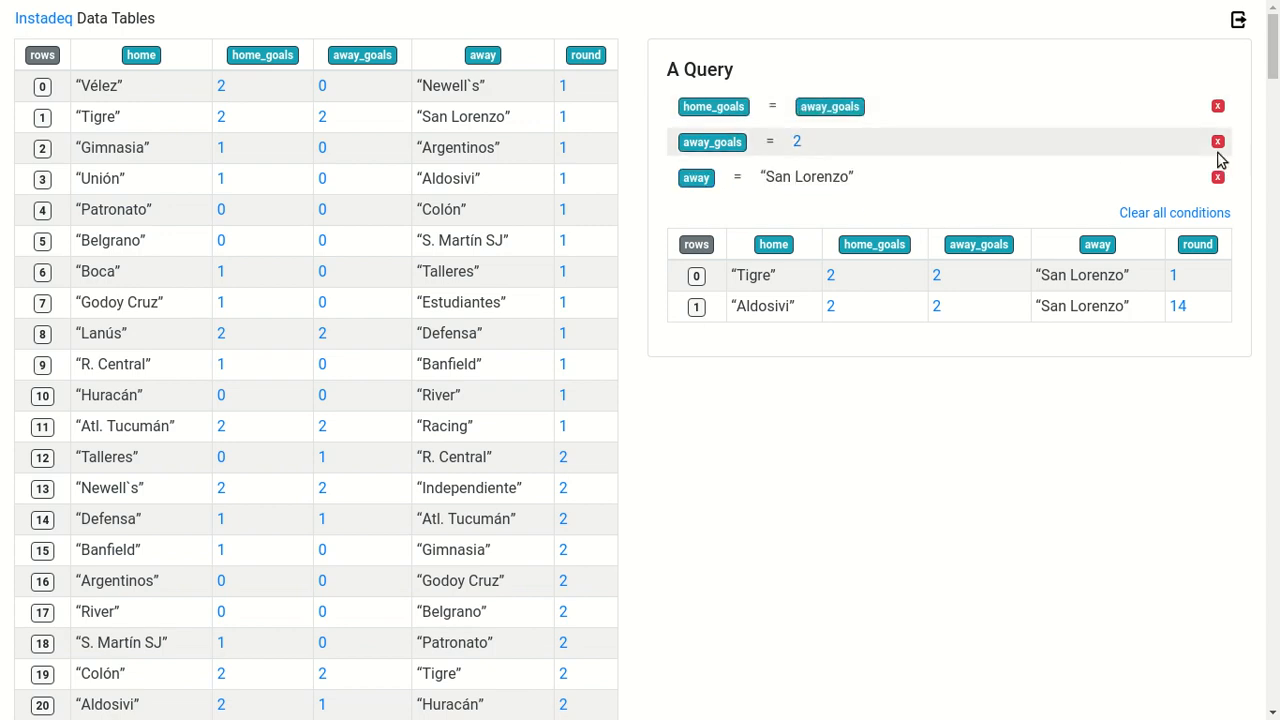
click(1218, 143)
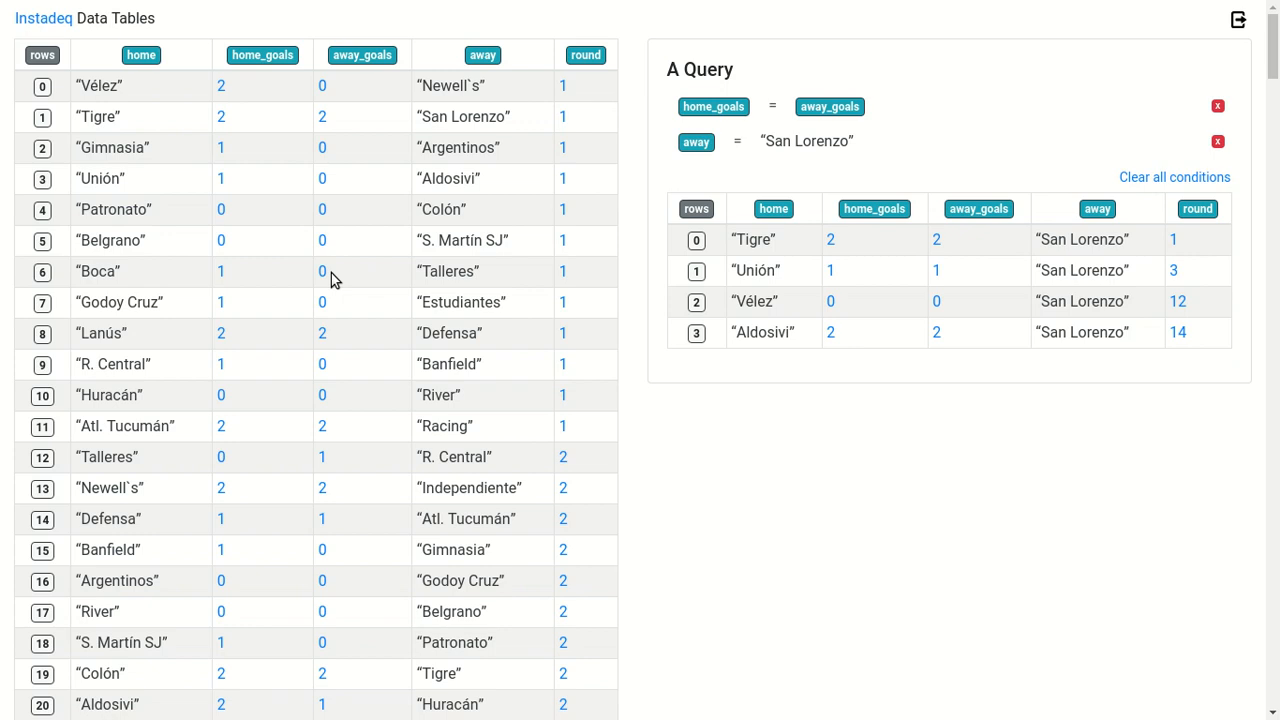
Remove the away = “San Lorenzo” condition and clear all remaining conditions
click(1218, 143)
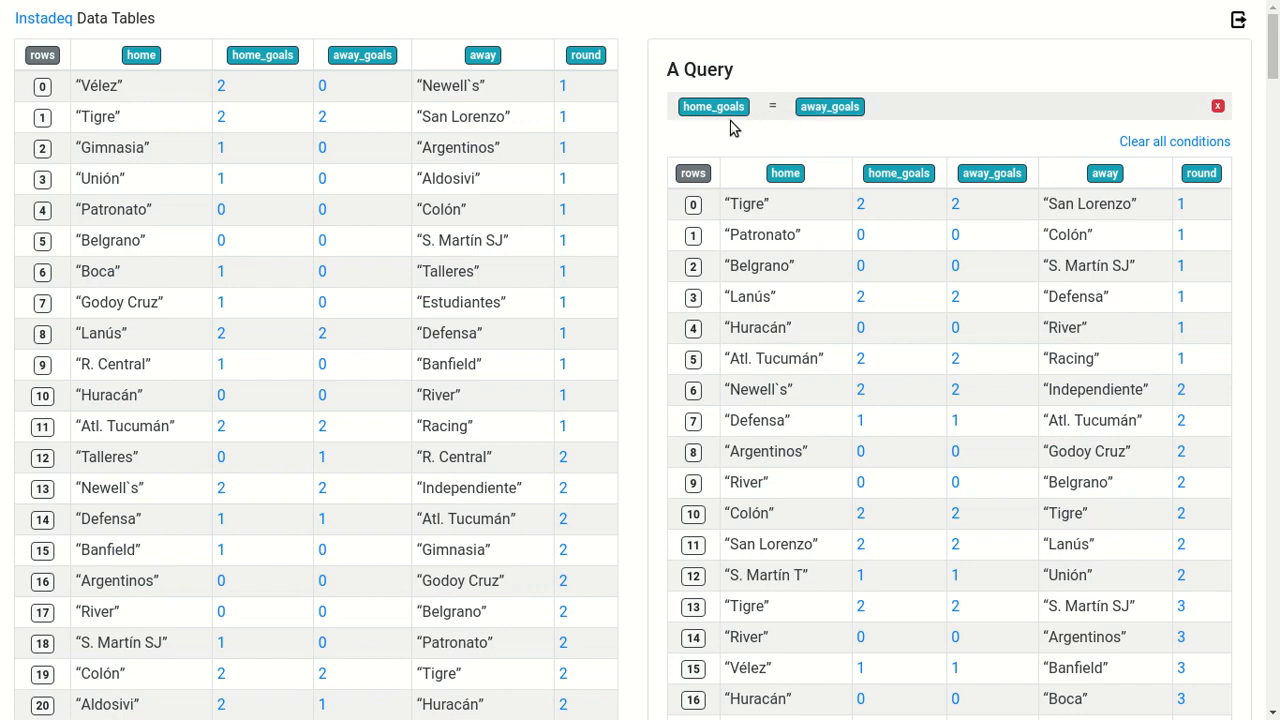
click(1200, 140)
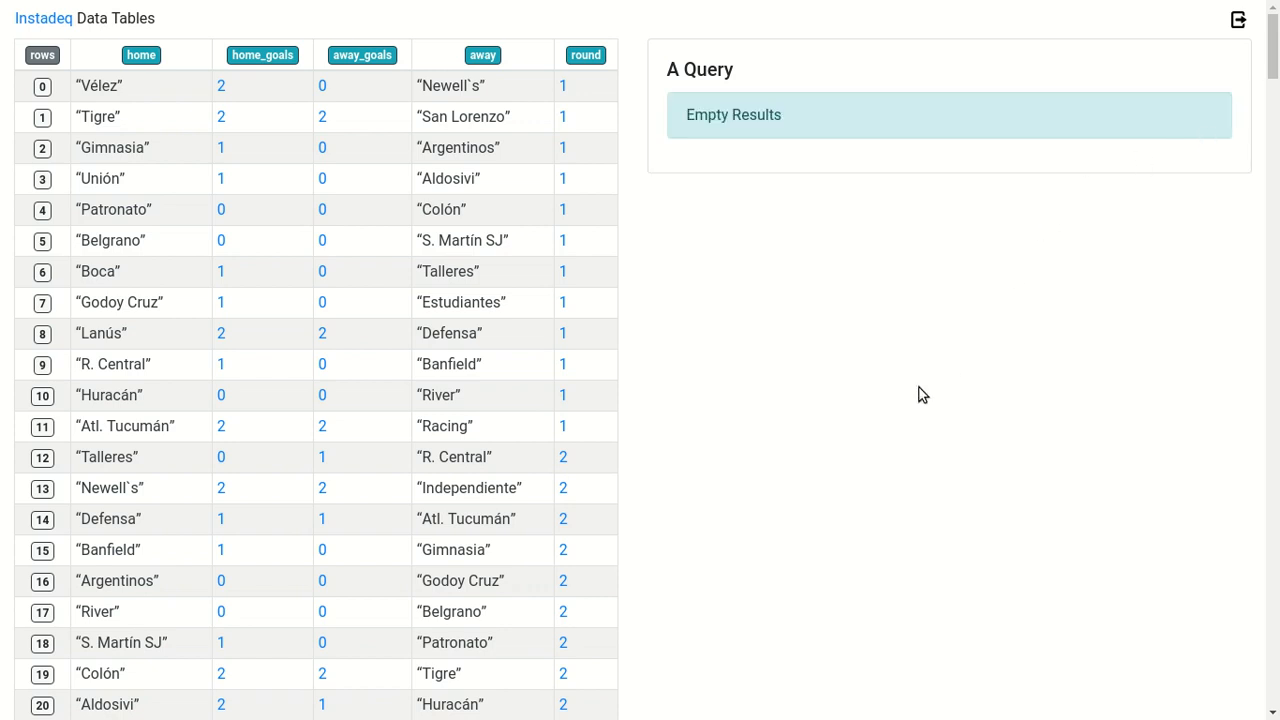